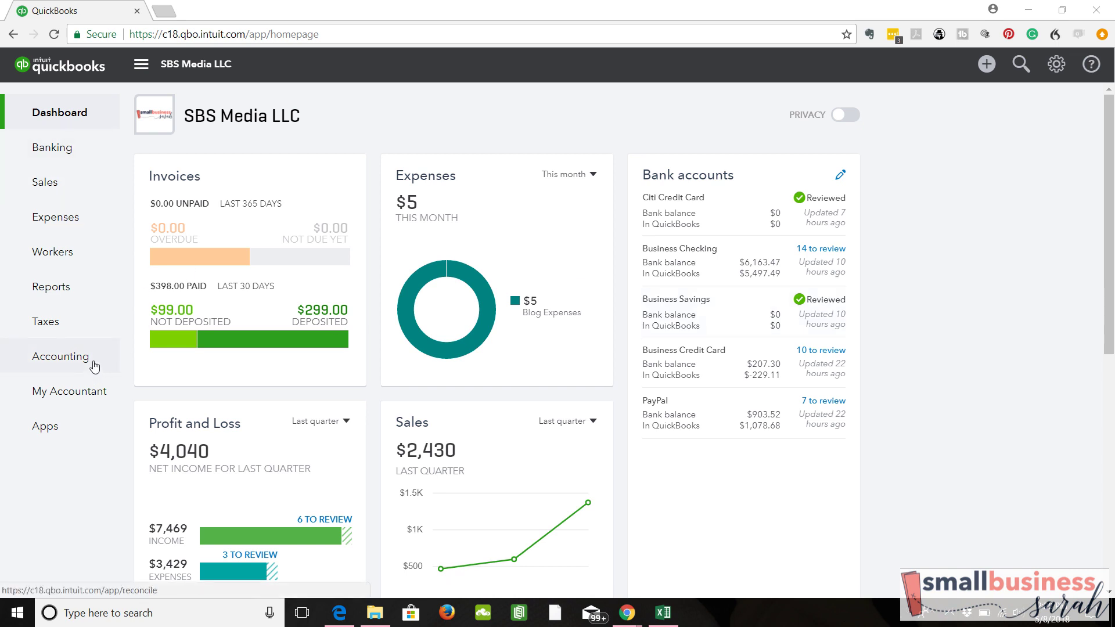
# Open the Business Checking bank register, look through its transactions and start reconciling the account
pyautogui.click(87, 156)
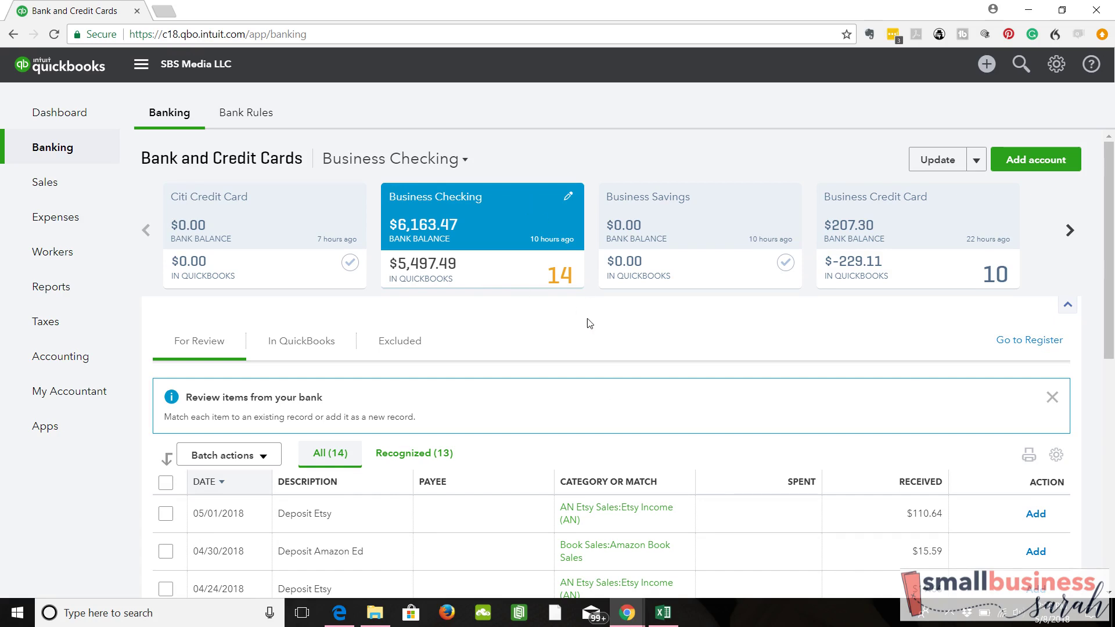
pyautogui.click(1026, 348)
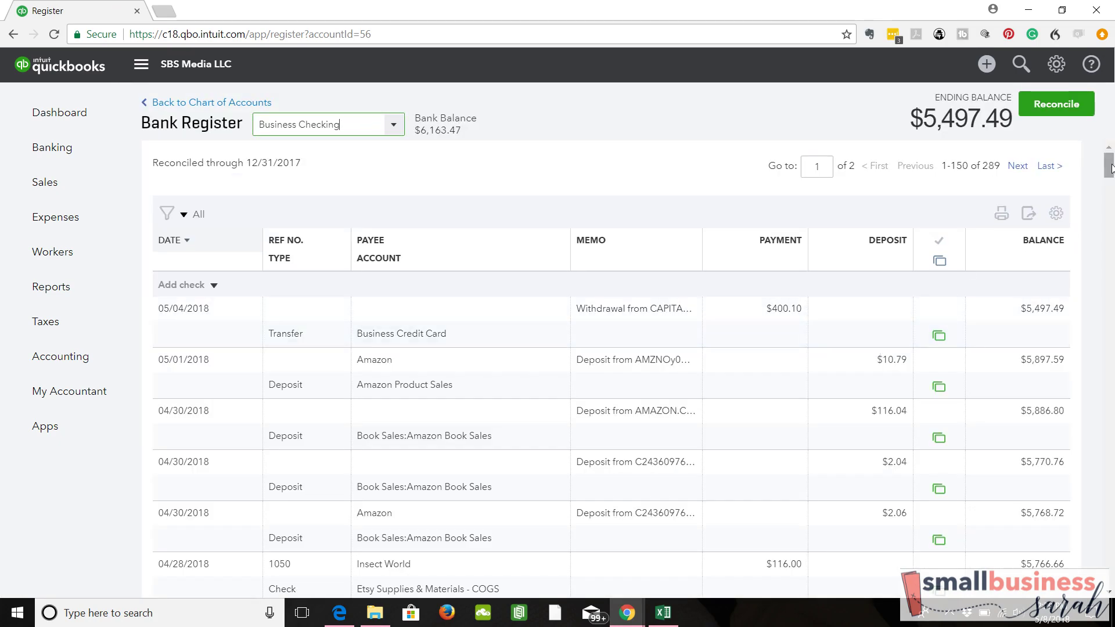
pyautogui.moveTo(1110, 168); pyautogui.dragTo(1111, 335)
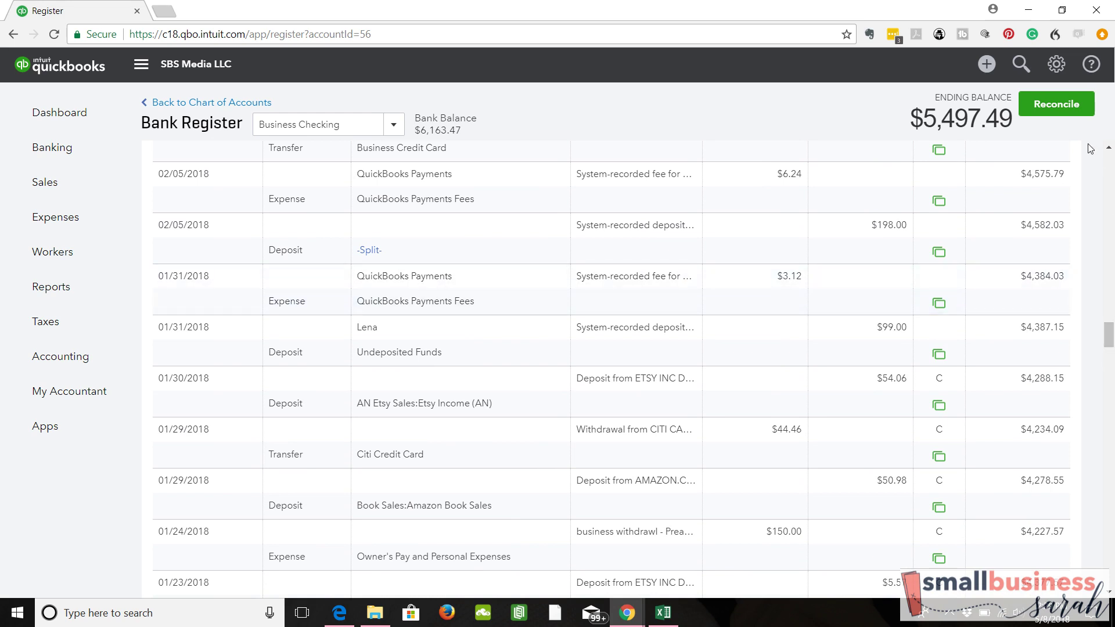
pyautogui.click(1054, 109)
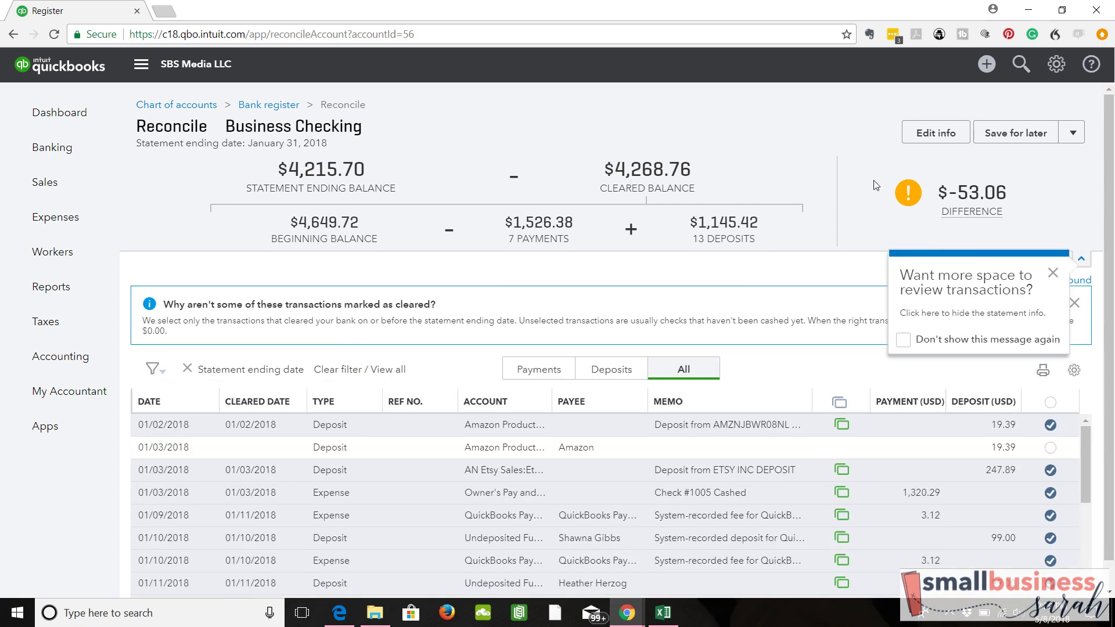
# Review the ending balance and ending date entered for the statement, and leave without editing them
pyautogui.moveTo(988, 212)
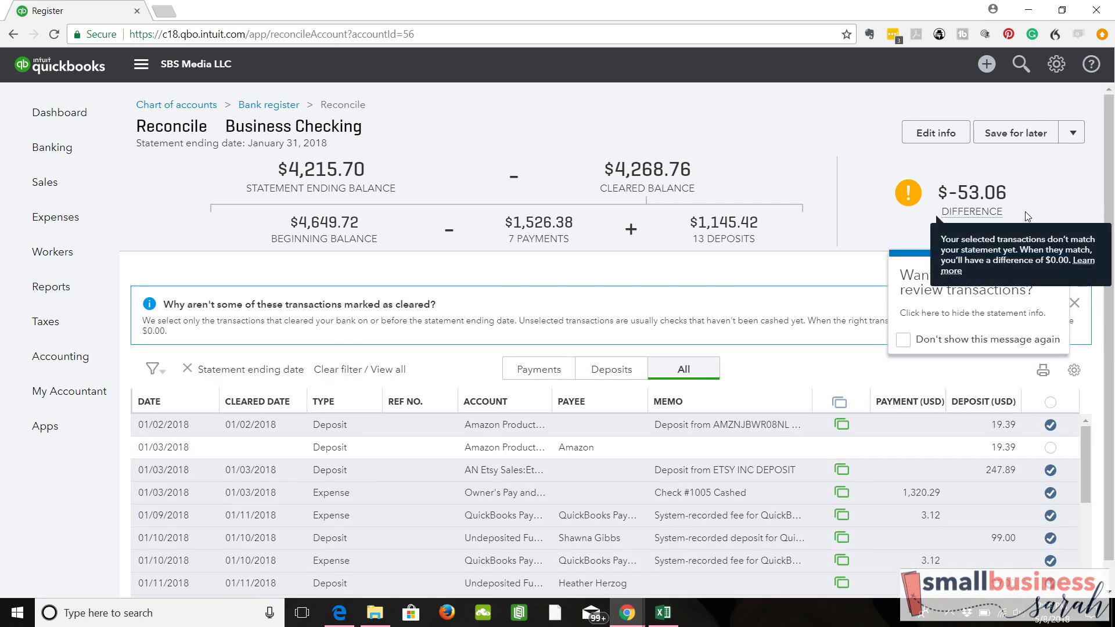
pyautogui.click(936, 135)
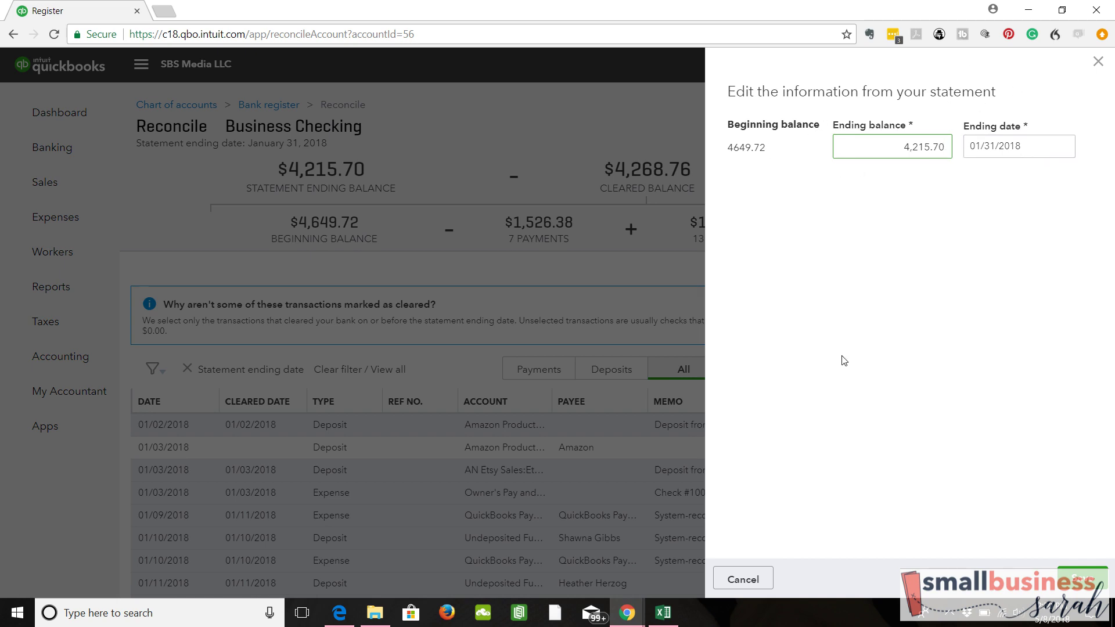
pyautogui.click(747, 579)
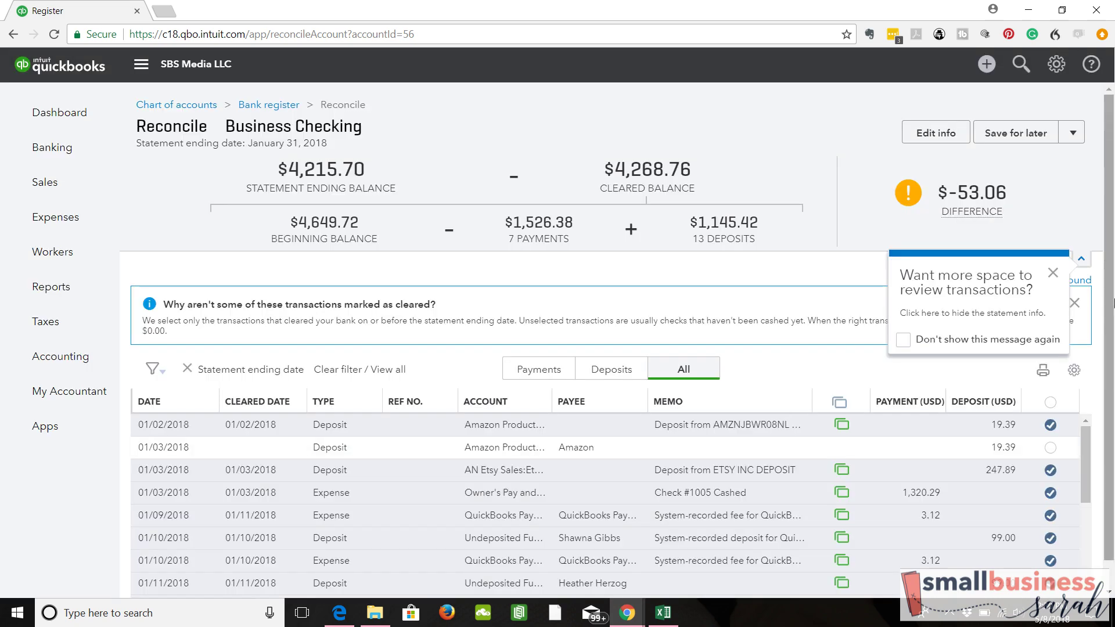
# Dismiss the tips about getting more review space and seeing more transactions on the reconciliation page
pyautogui.moveTo(1113, 285); pyautogui.dragTo(1113, 314)
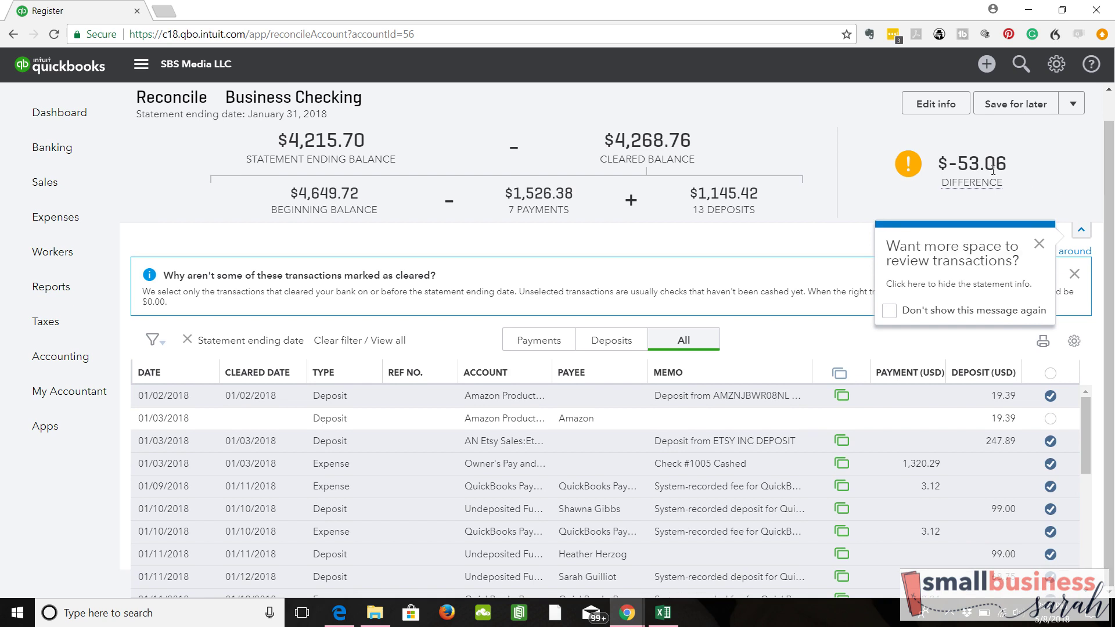
pyautogui.moveTo(1080, 204)
pyautogui.click(1040, 247)
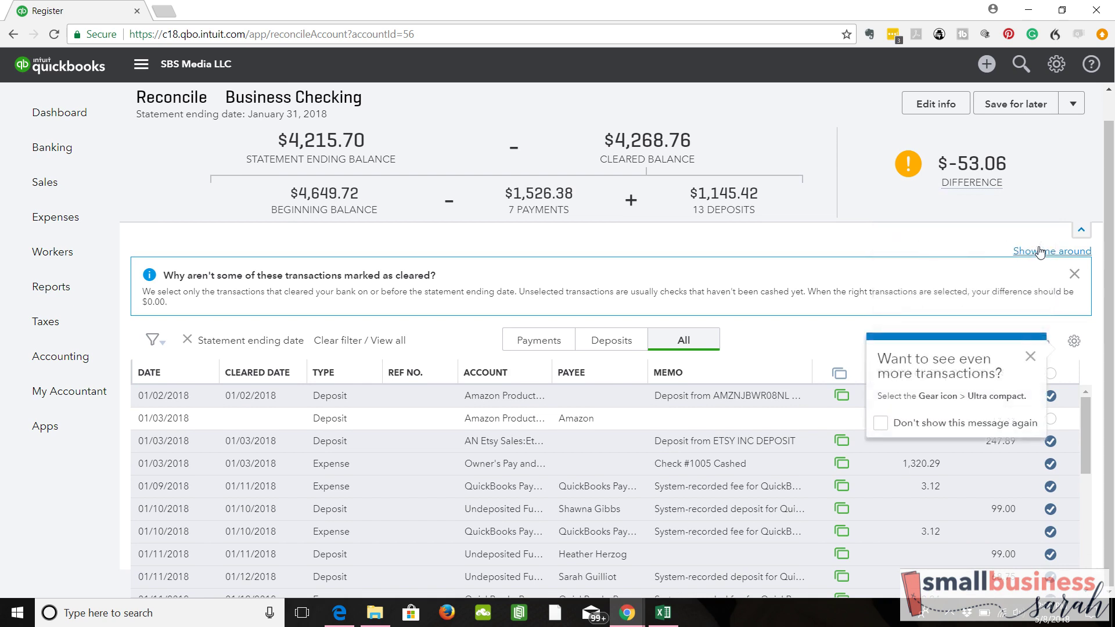
pyautogui.click(1031, 356)
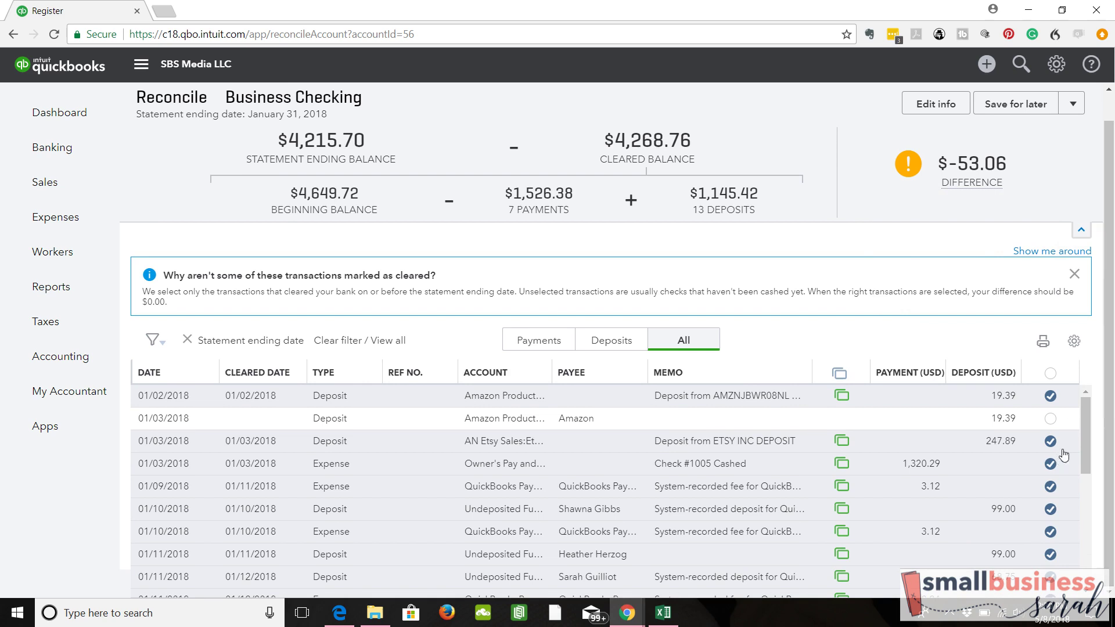
# Delete the uncleared duplicate Amazon deposit of 19.39 dated 01/03/2018 from the reconciliation list
pyautogui.moveTo(1088, 421)
pyautogui.mouseDown()
pyautogui.moveTo(1091, 544)
pyautogui.moveTo(1095, 419)
pyautogui.mouseUp()
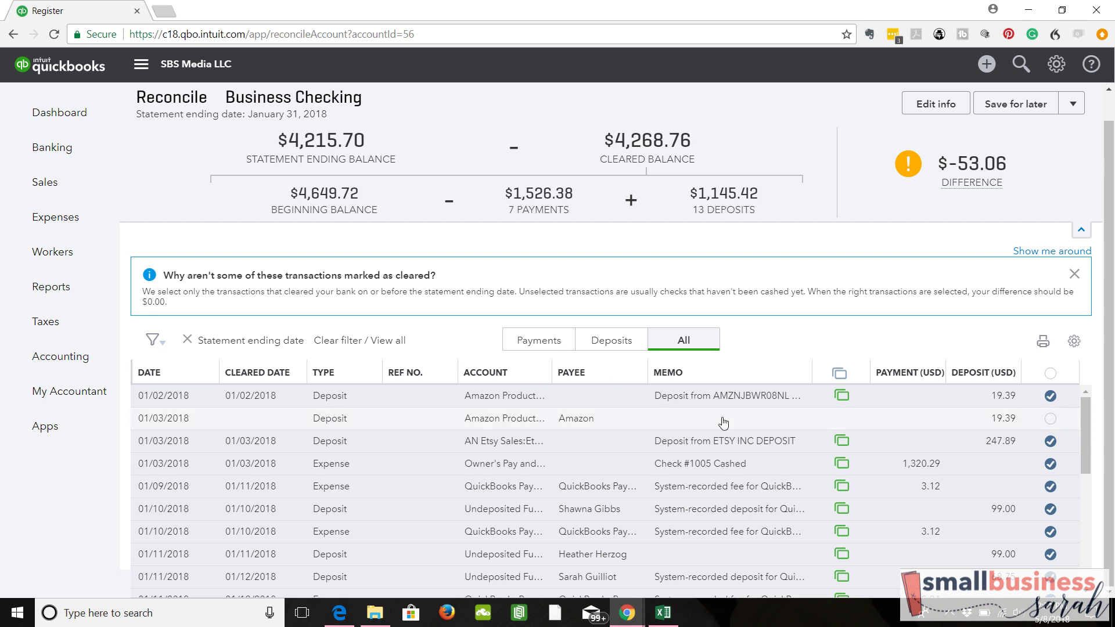
pyautogui.moveTo(852, 396)
pyautogui.click(519, 423)
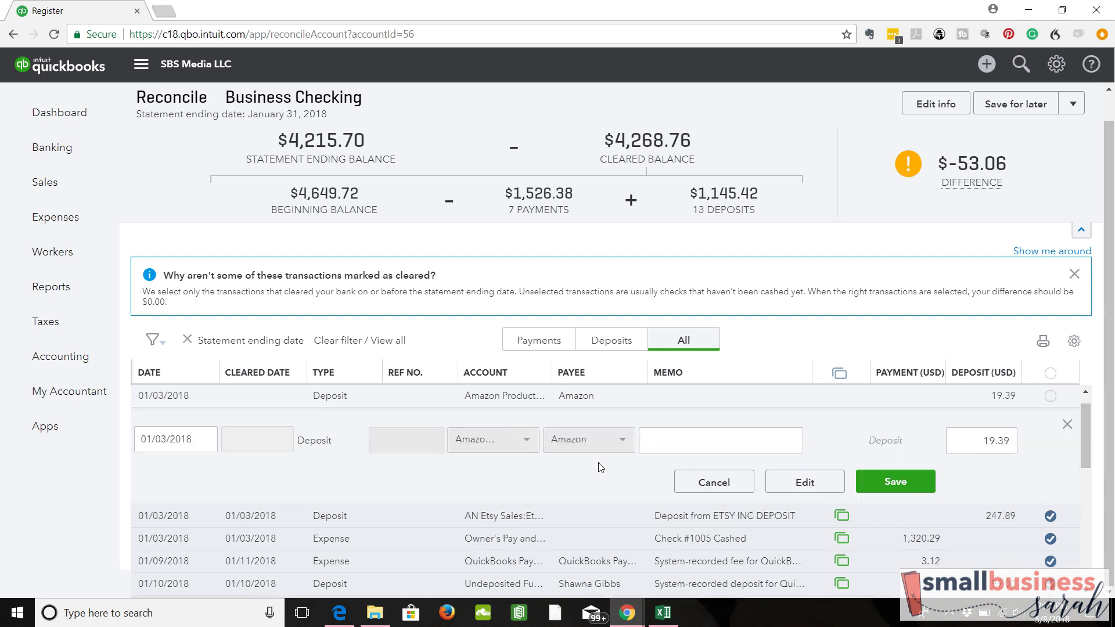
pyautogui.click(804, 485)
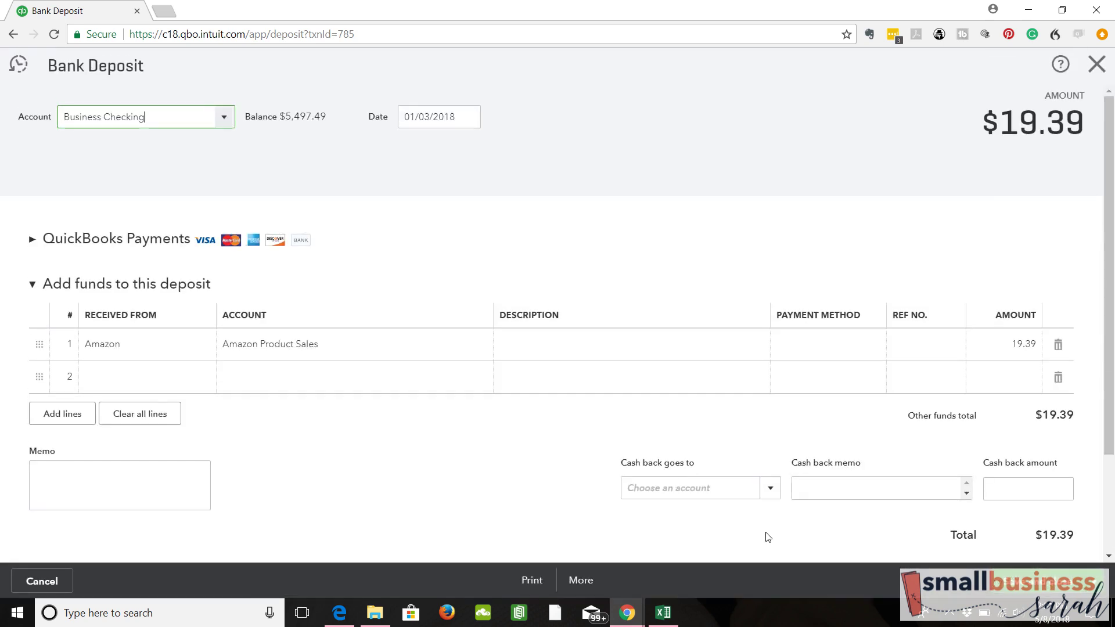
pyautogui.click(580, 579)
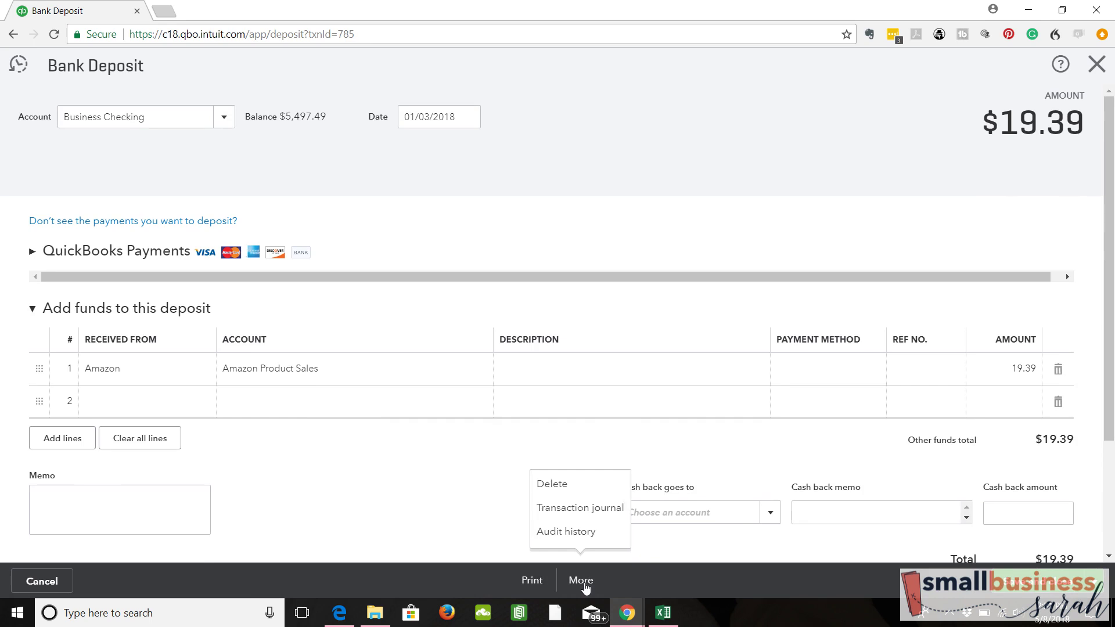
pyautogui.click(561, 485)
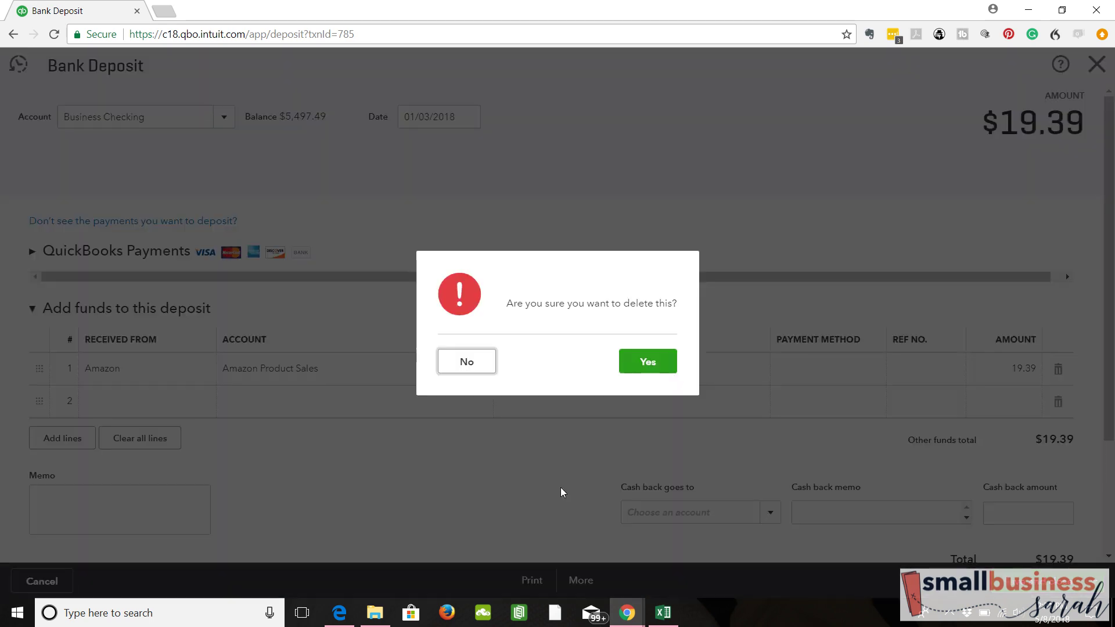
pyautogui.click(665, 364)
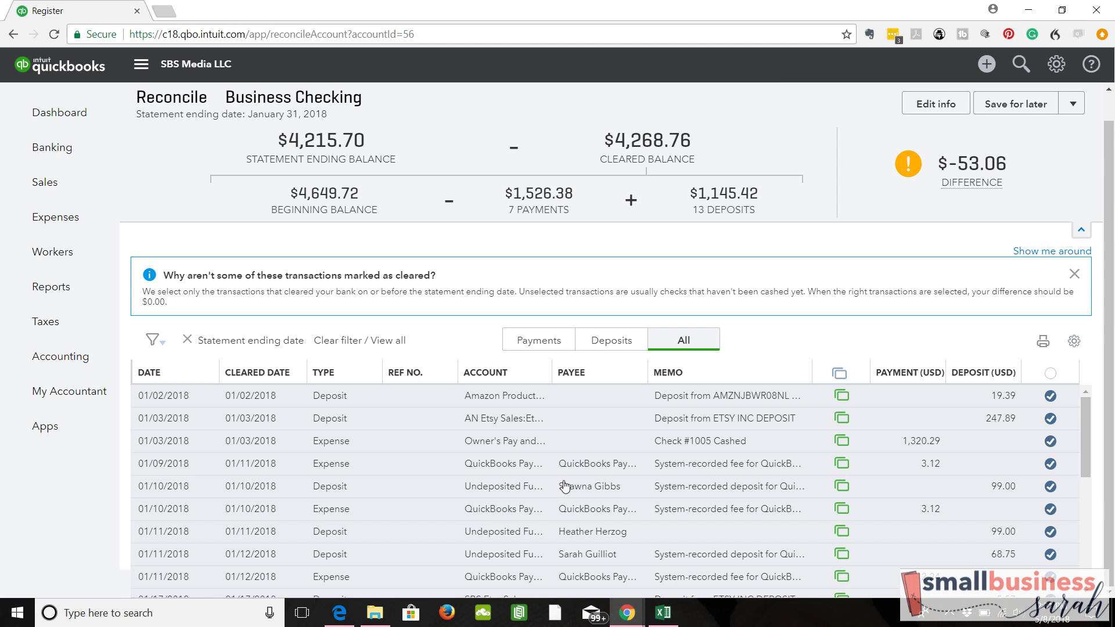
# Examine the Business Checking bank-feed transactions awaiting review and the batch actions offered for them
pyautogui.click(86, 157)
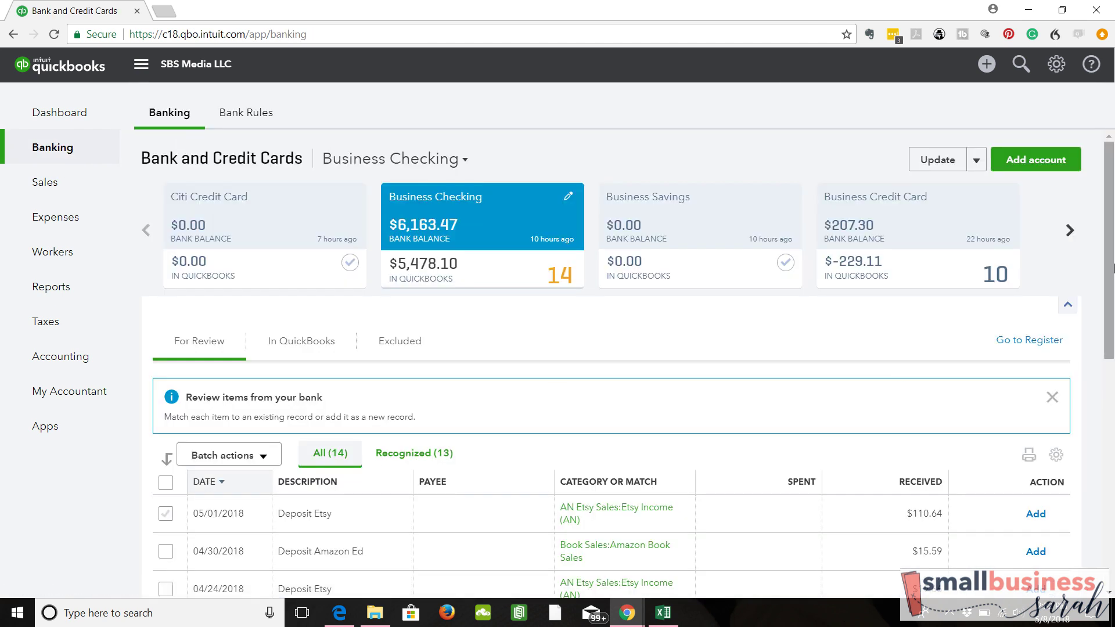
pyautogui.scroll(-9, 1112, 239)
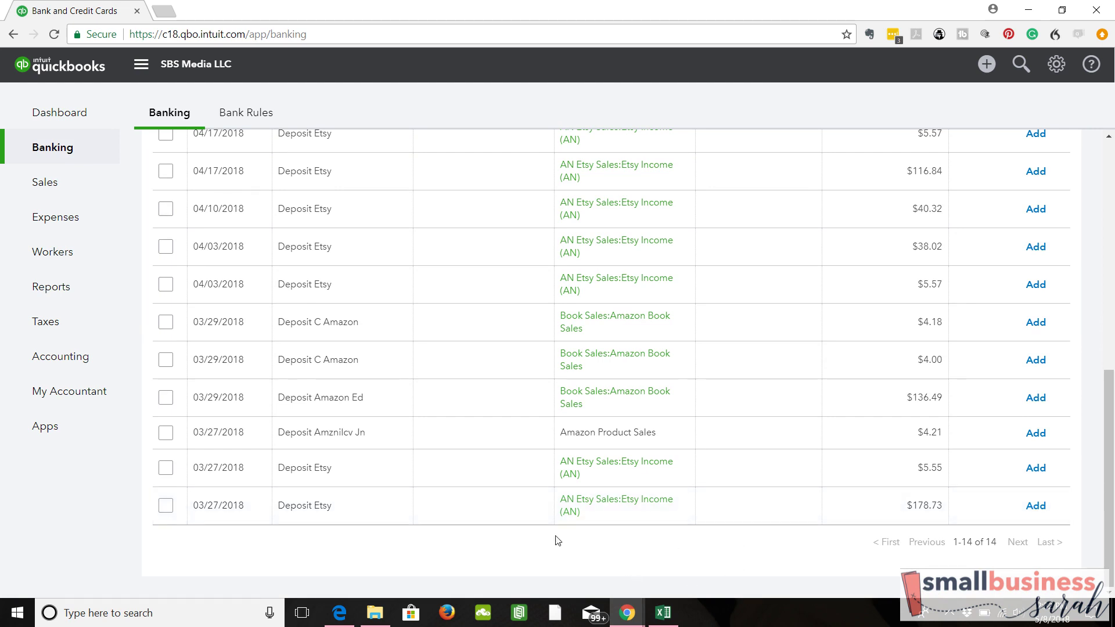
pyautogui.scroll(8, 1087, 199)
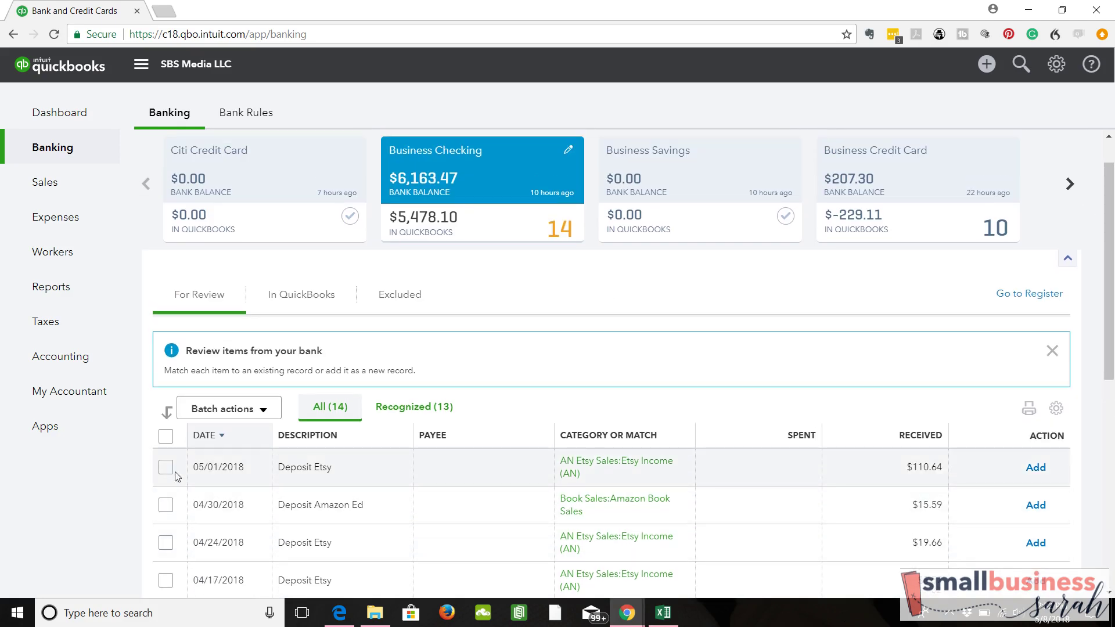
pyautogui.click(266, 409)
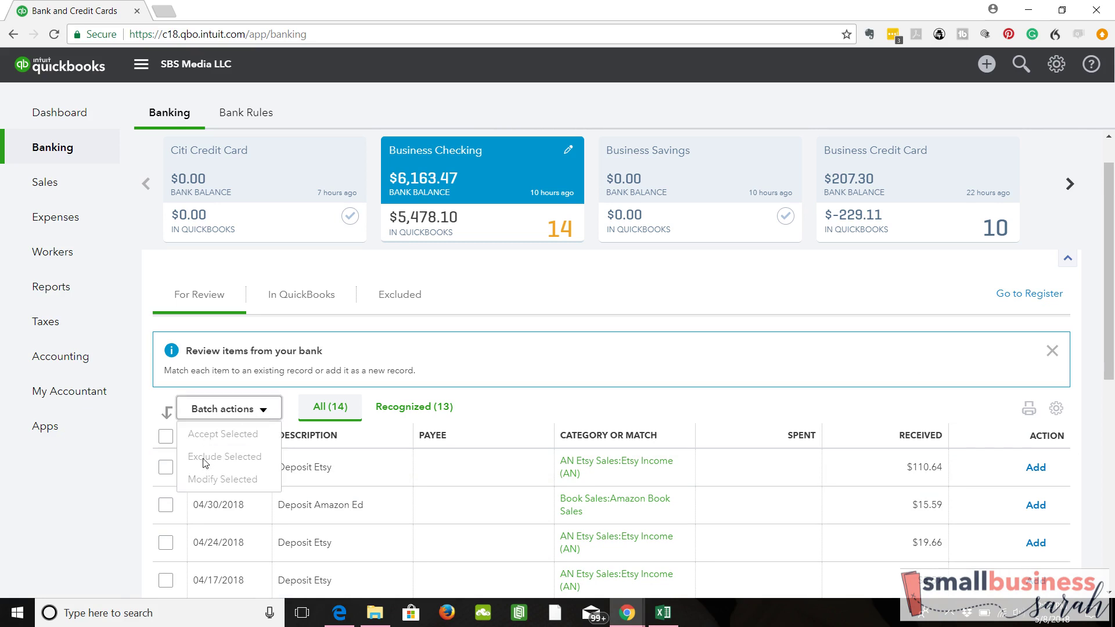
# Examine the excluded Business Checking transactions and the batch actions offered for them
pyautogui.click(404, 298)
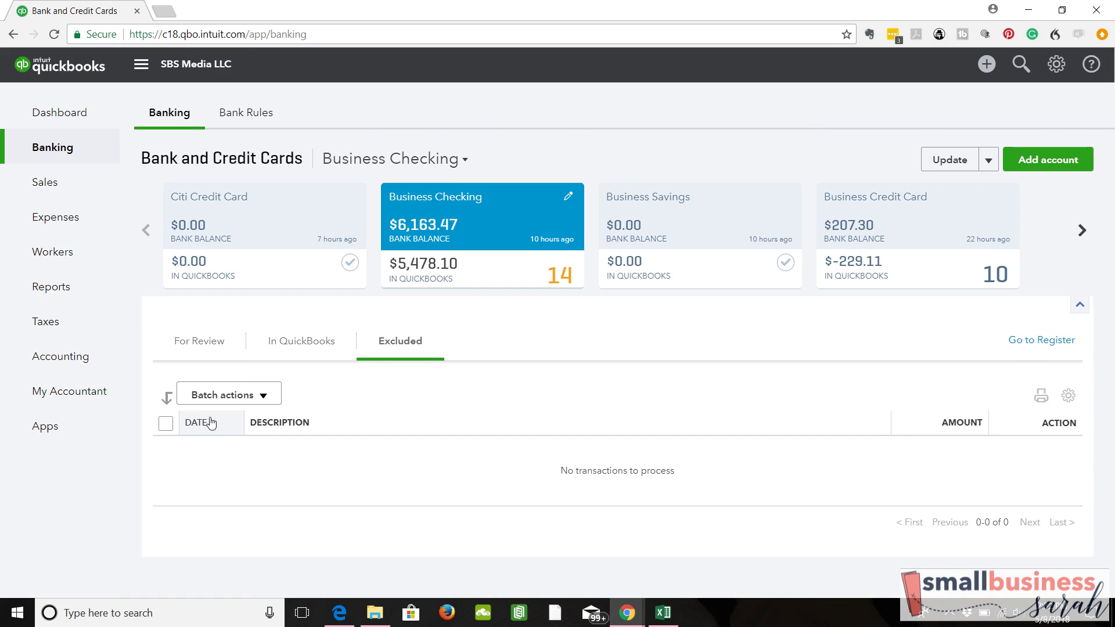
pyautogui.click(263, 395)
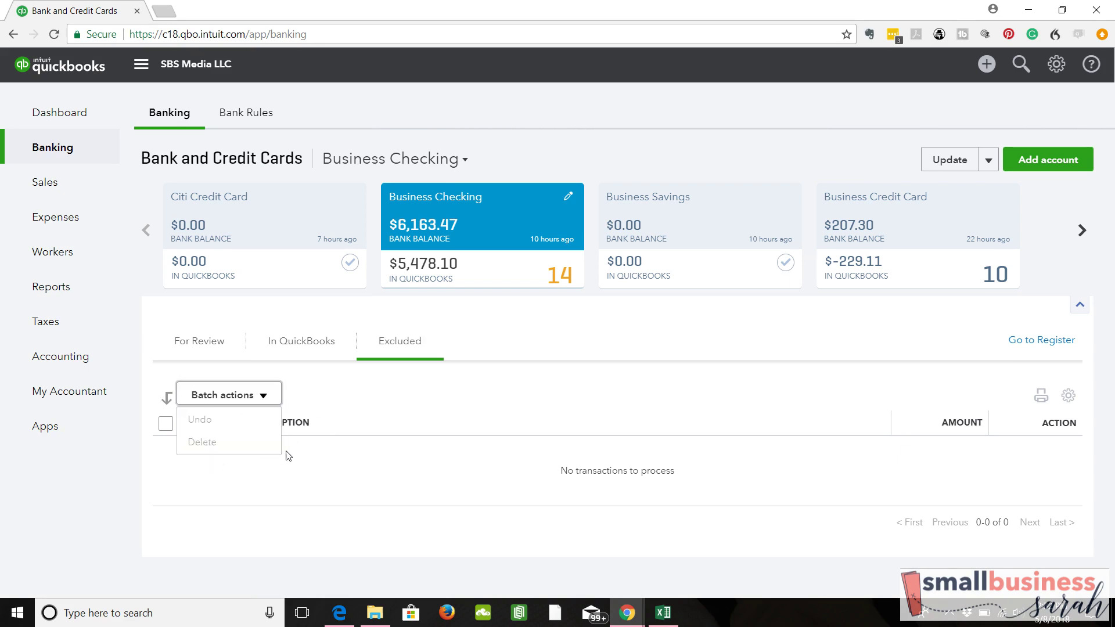
pyautogui.click(332, 423)
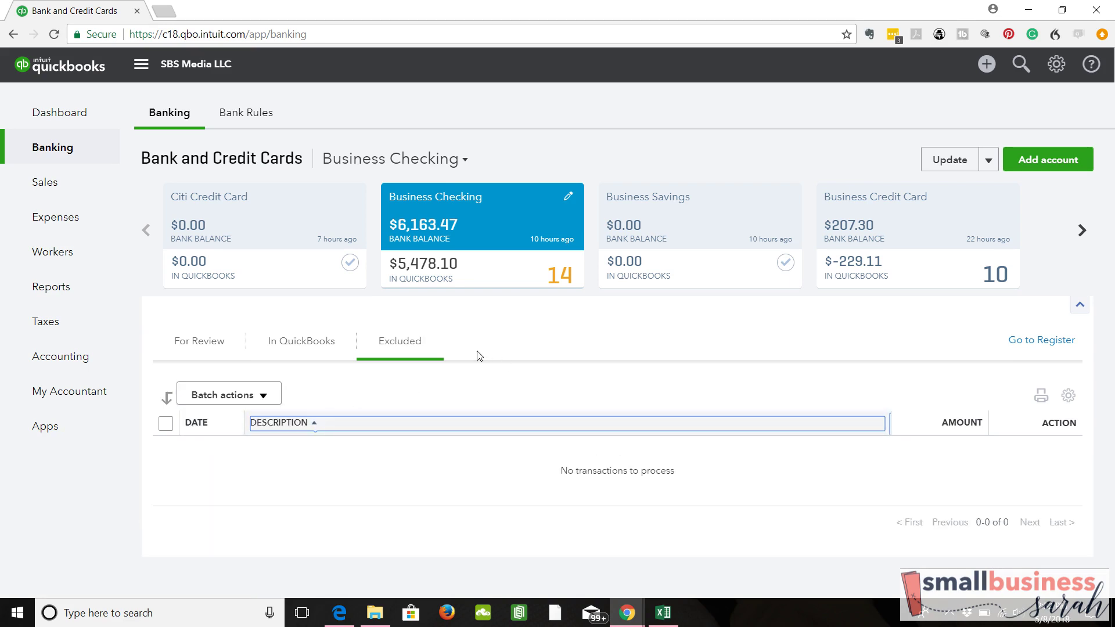
pyautogui.click(505, 225)
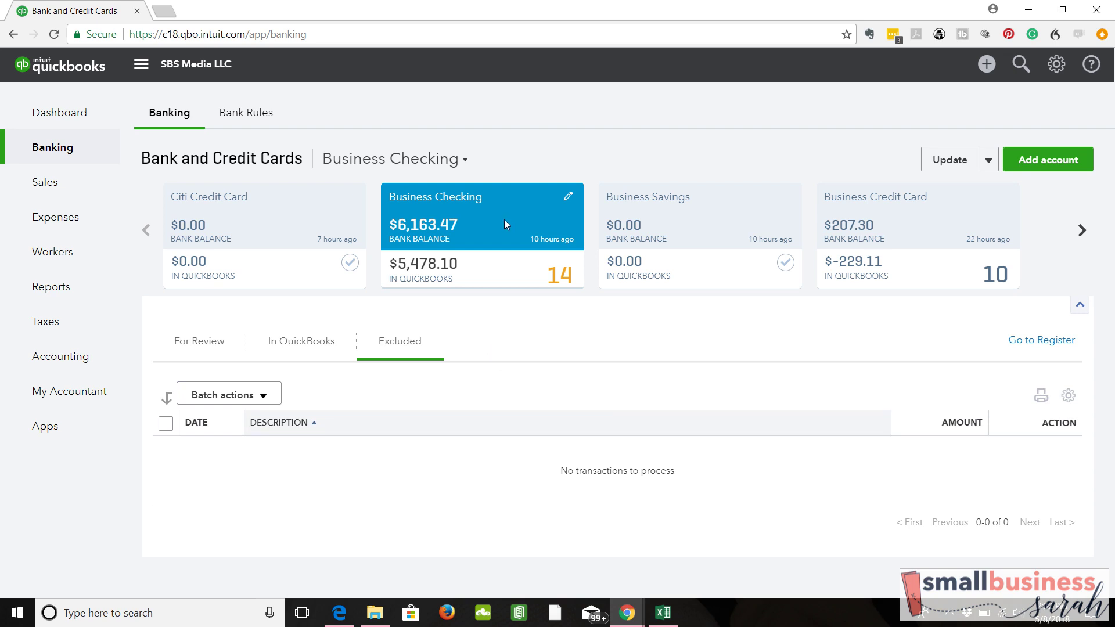
# Inspect the delete and edit options of the 05/01/2018 Amazon deposit in the Business Checking register, and cancel
pyautogui.click(1022, 345)
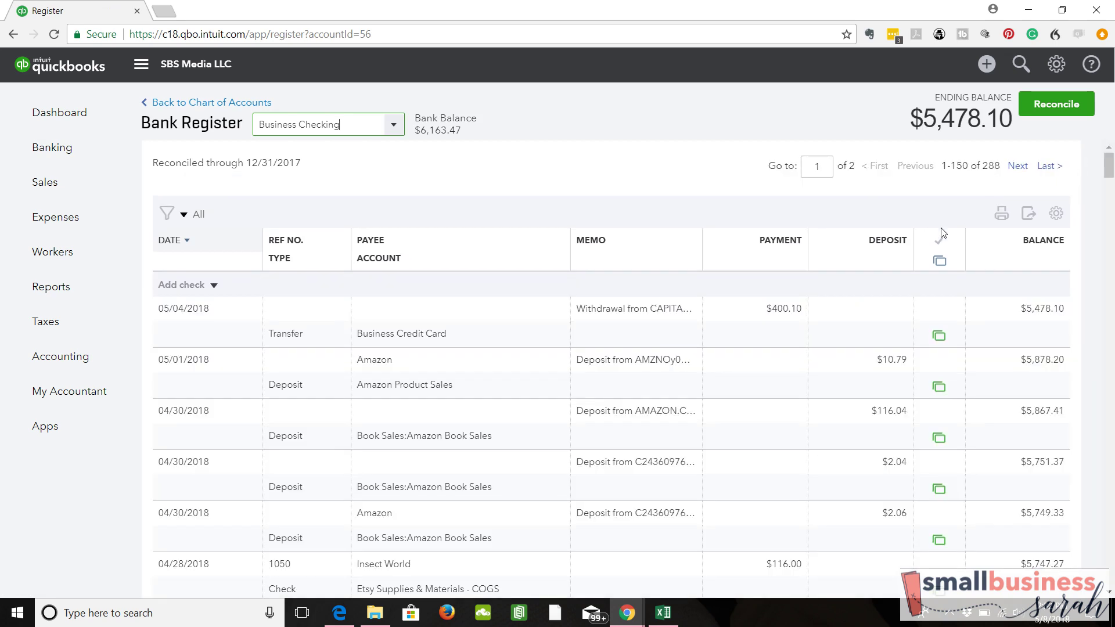
pyautogui.click(735, 374)
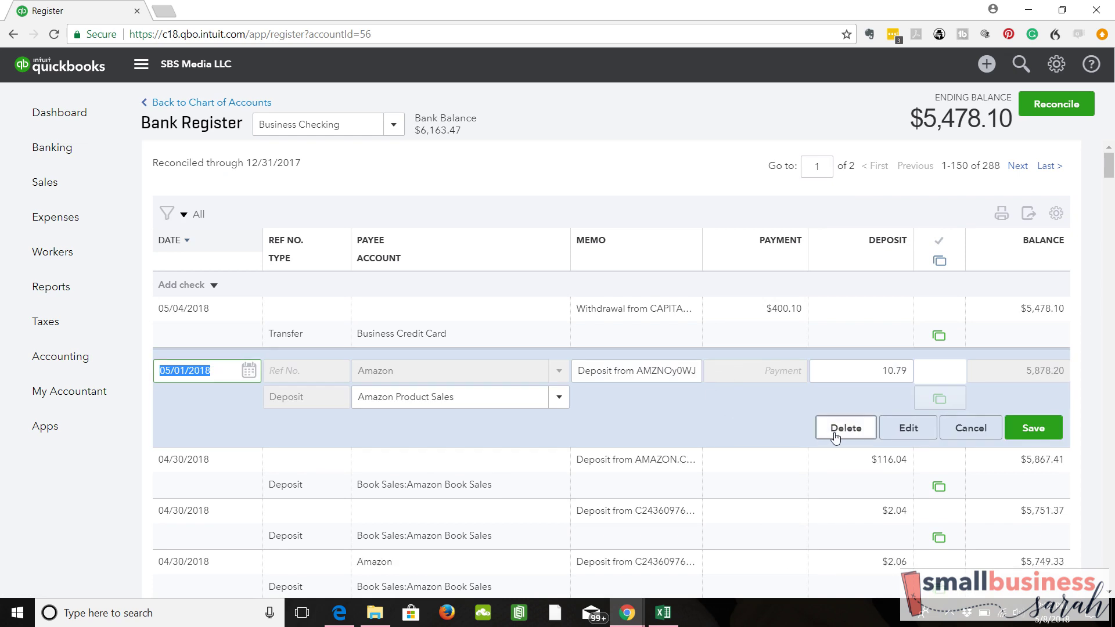
pyautogui.click(968, 428)
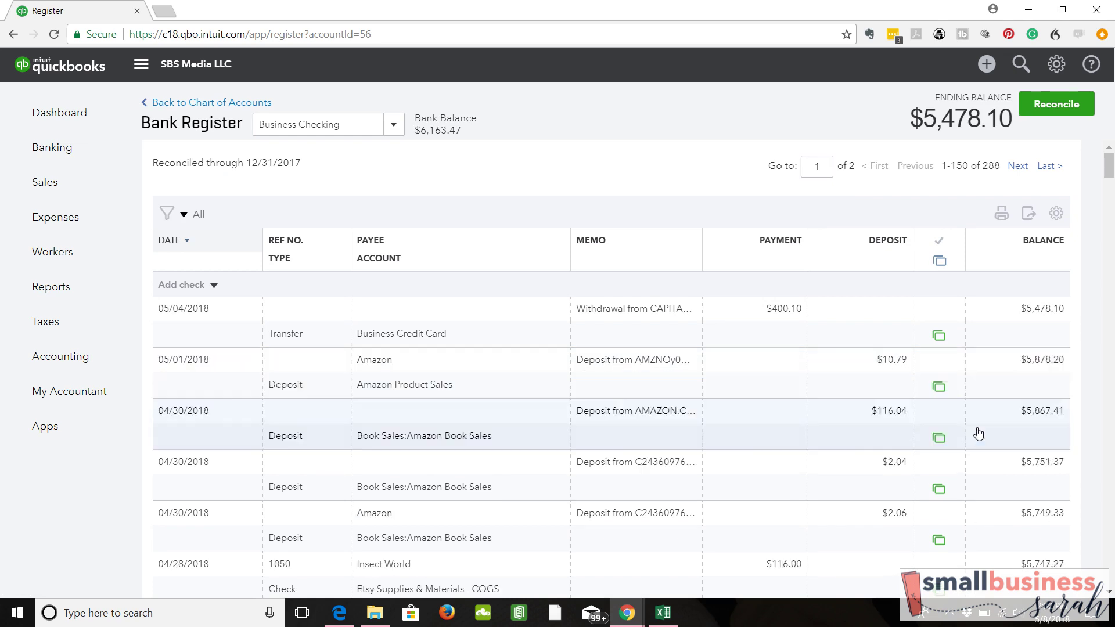
# Return to the Business Checking reconciliation and dismiss both tips, turning off future display of the review-space tip
pyautogui.click(1061, 110)
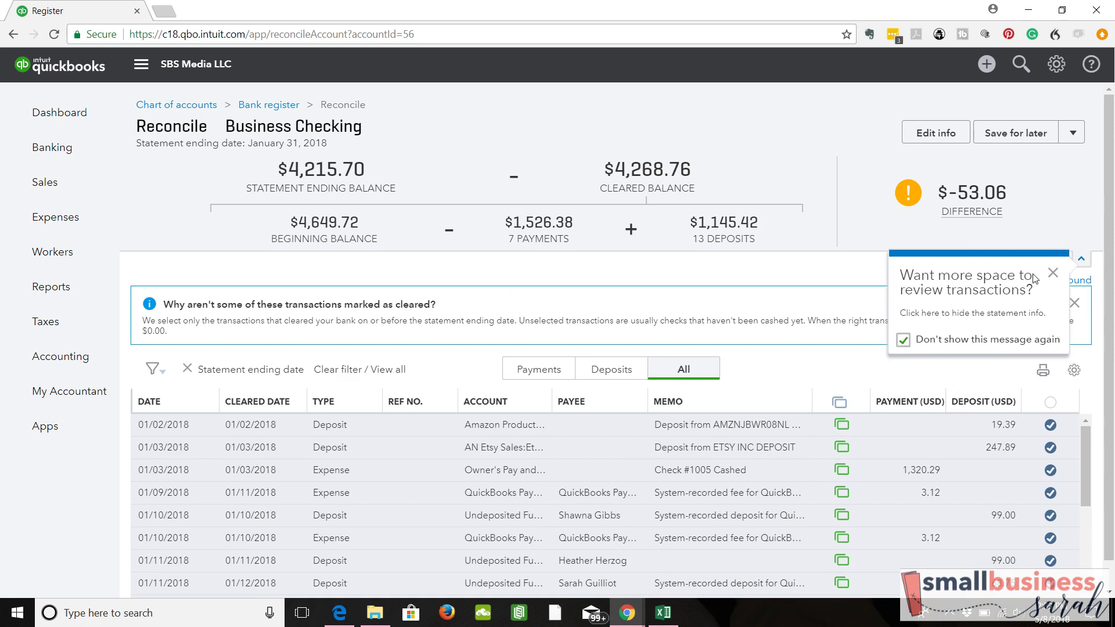
pyautogui.click(1053, 276)
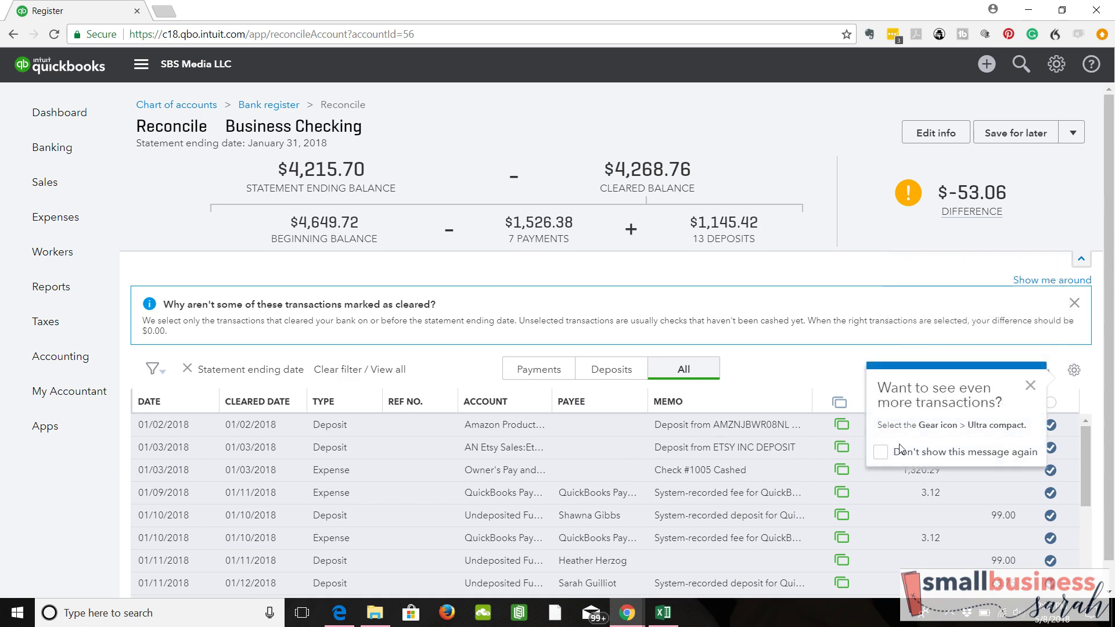
pyautogui.click(1031, 388)
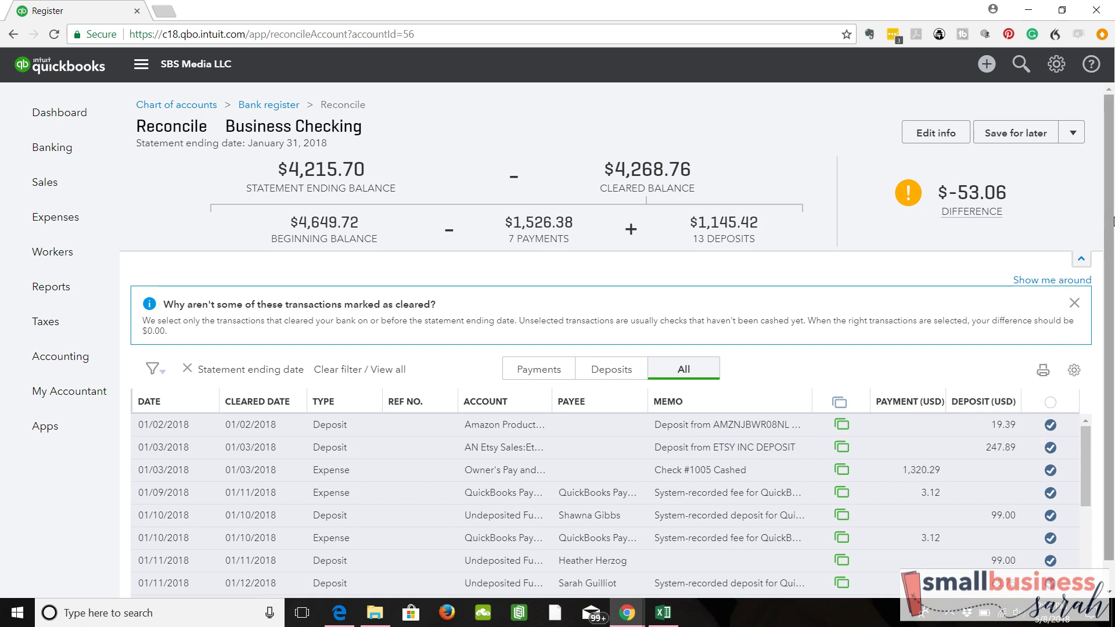
# Unmark the 01/30/2018 Etsy deposit of 54.06 as cleared in the reconciliation
pyautogui.moveTo(1017, 196)
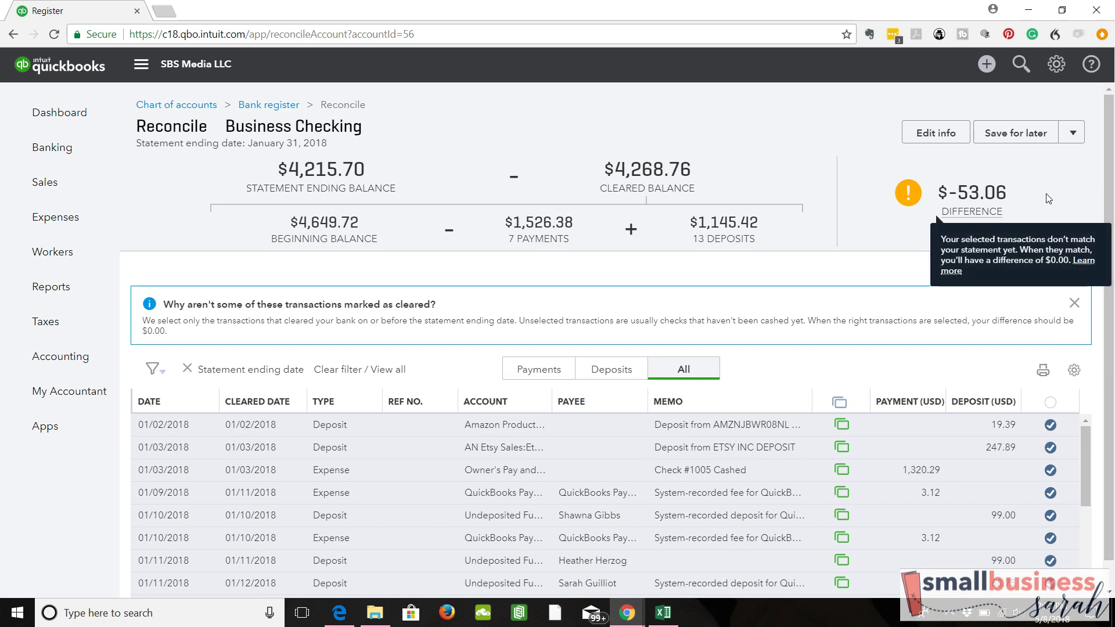
pyautogui.scroll(-2, 1109, 195)
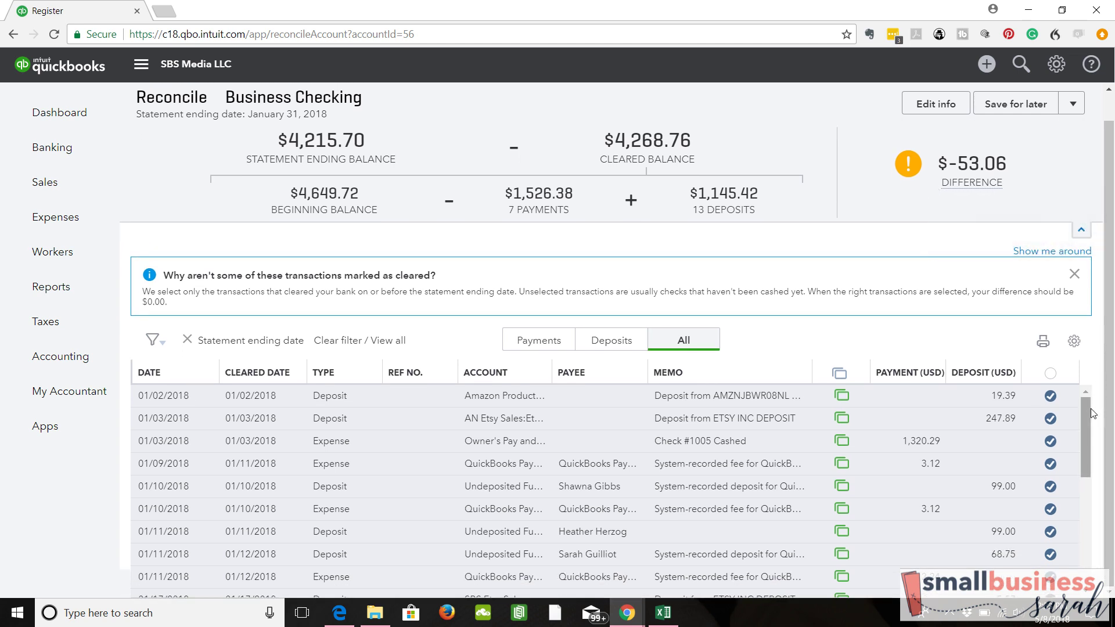
pyautogui.moveTo(1088, 409); pyautogui.dragTo(1083, 521)
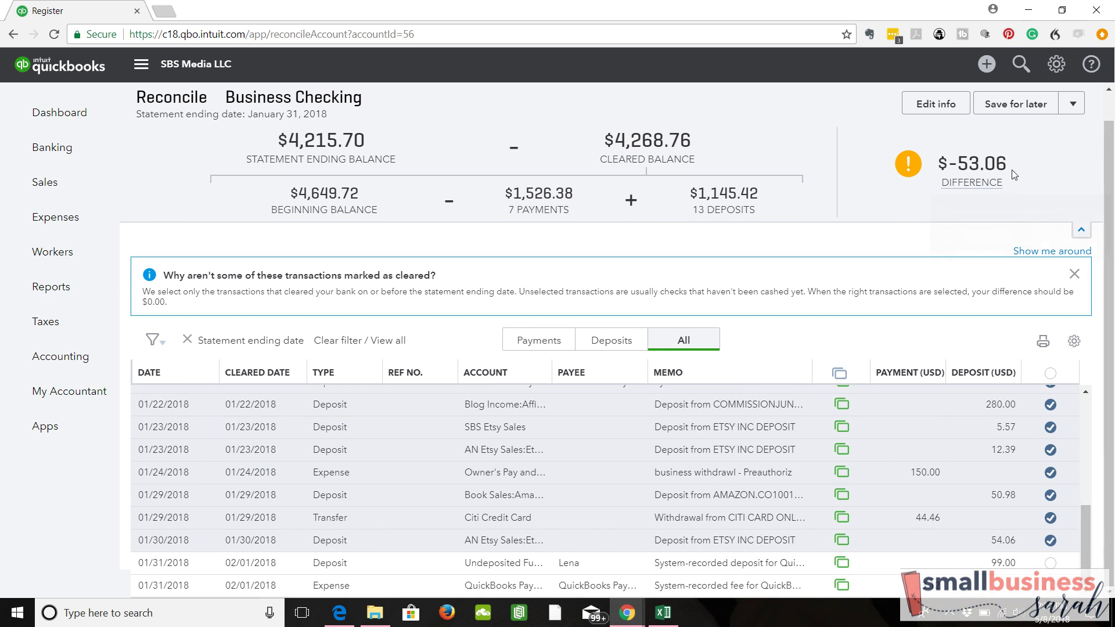
pyautogui.moveTo(1013, 175)
pyautogui.moveTo(869, 540)
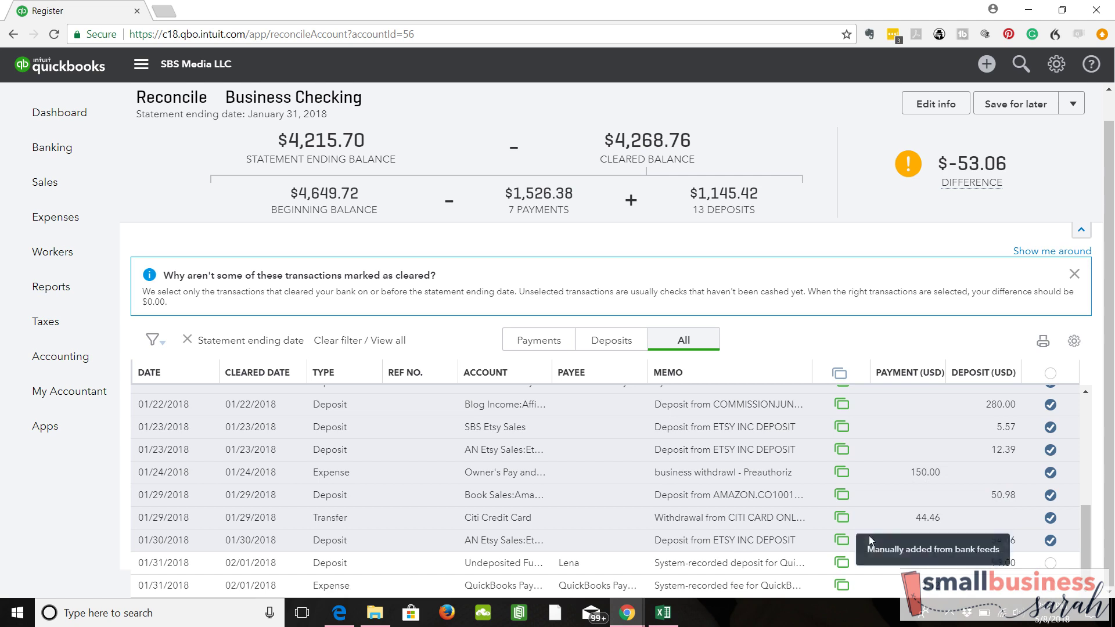
pyautogui.click(1051, 542)
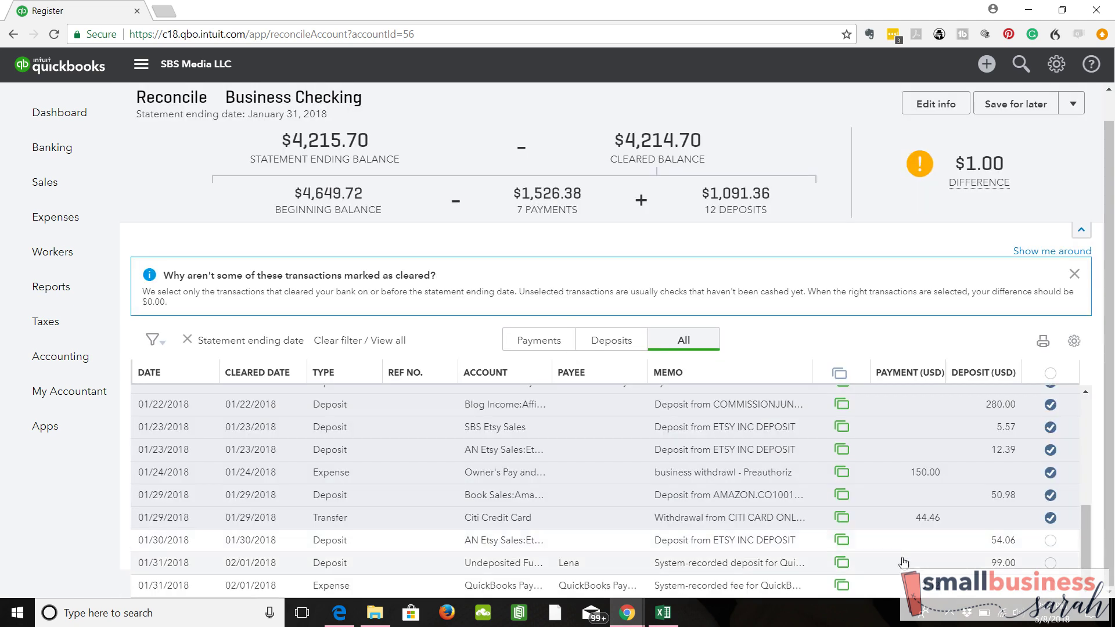
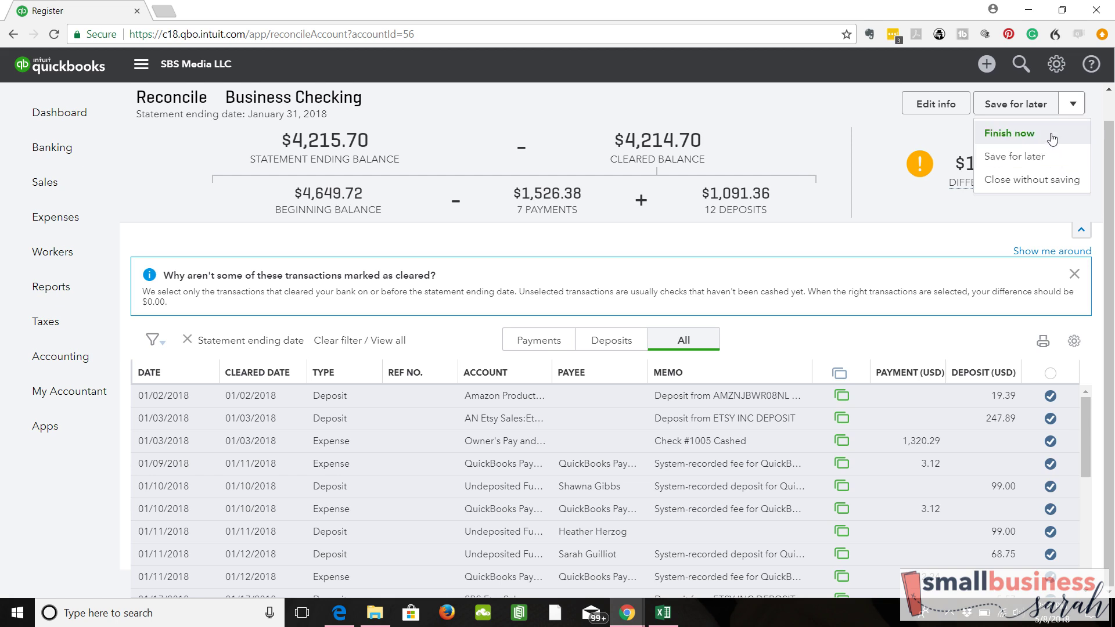
# Try to finish the Business Checking reconciliation now, and go back without adding an adjustment
pyautogui.click(1052, 137)
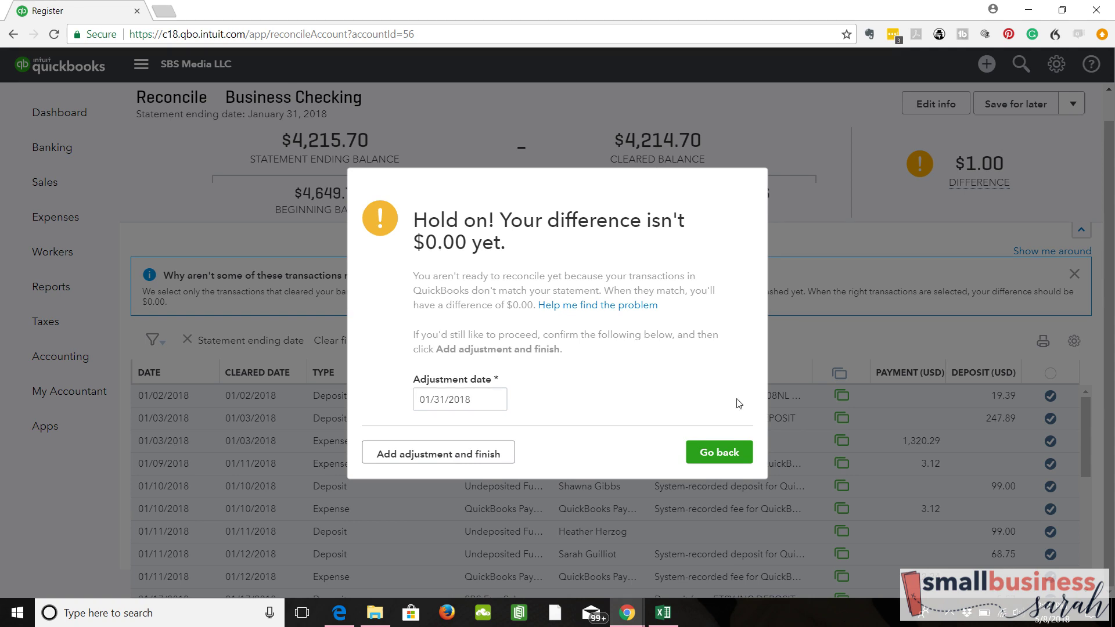
pyautogui.click(724, 459)
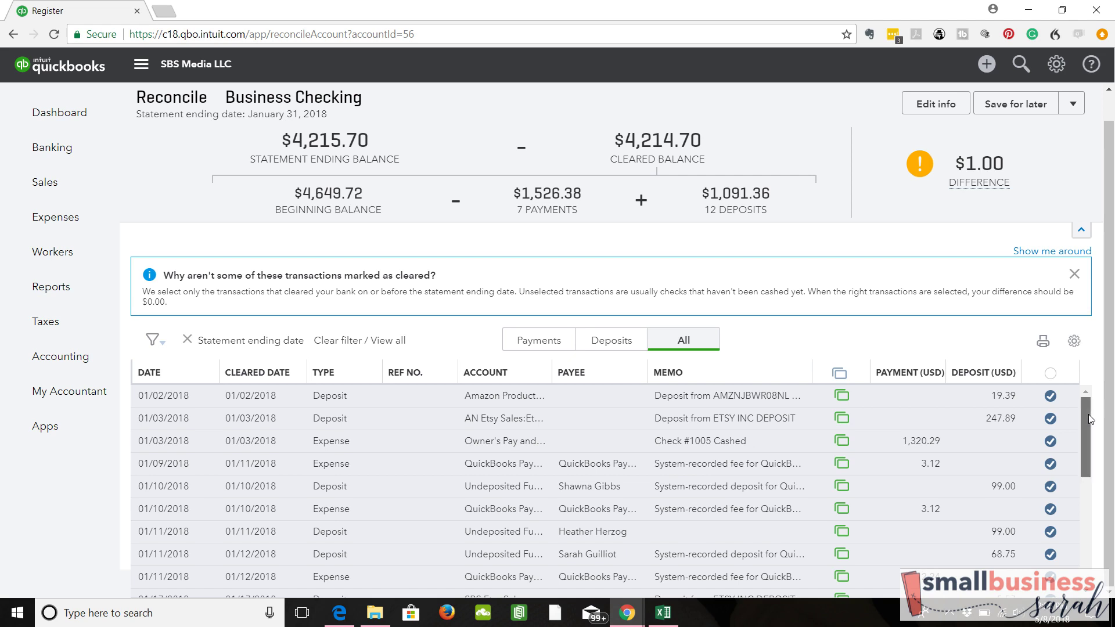
# Examine the January 2018 payments and deposits in the reconciliation list, from first to last, for the cause of the difference
pyautogui.moveTo(1088, 419); pyautogui.dragTo(1088, 462)
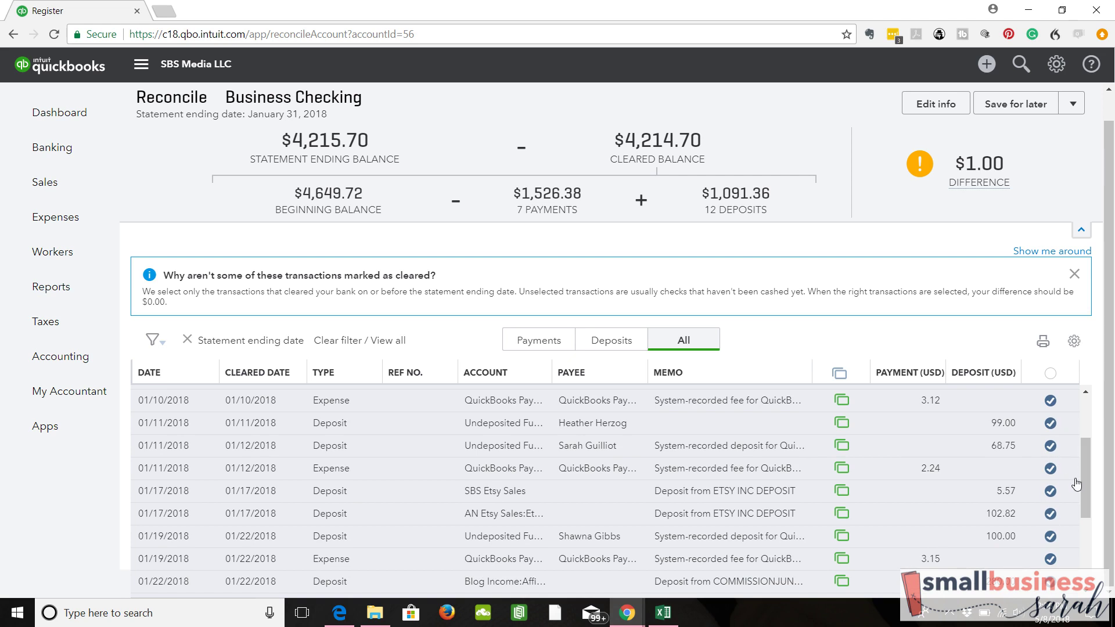
pyautogui.moveTo(1086, 476); pyautogui.dragTo(1086, 494)
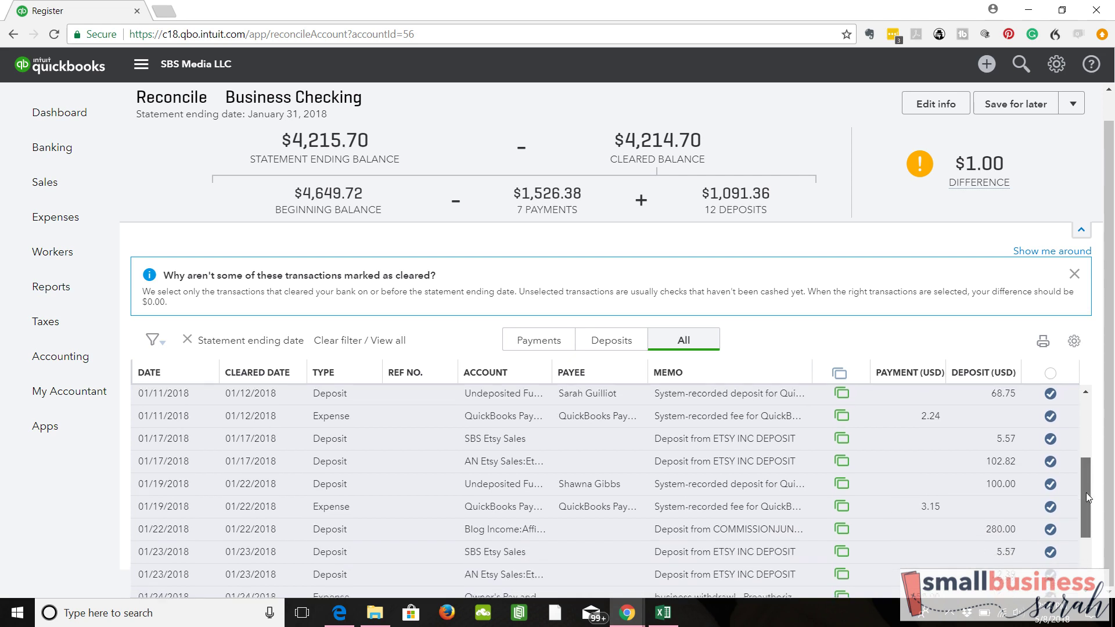
pyautogui.scroll(2, 1087, 492)
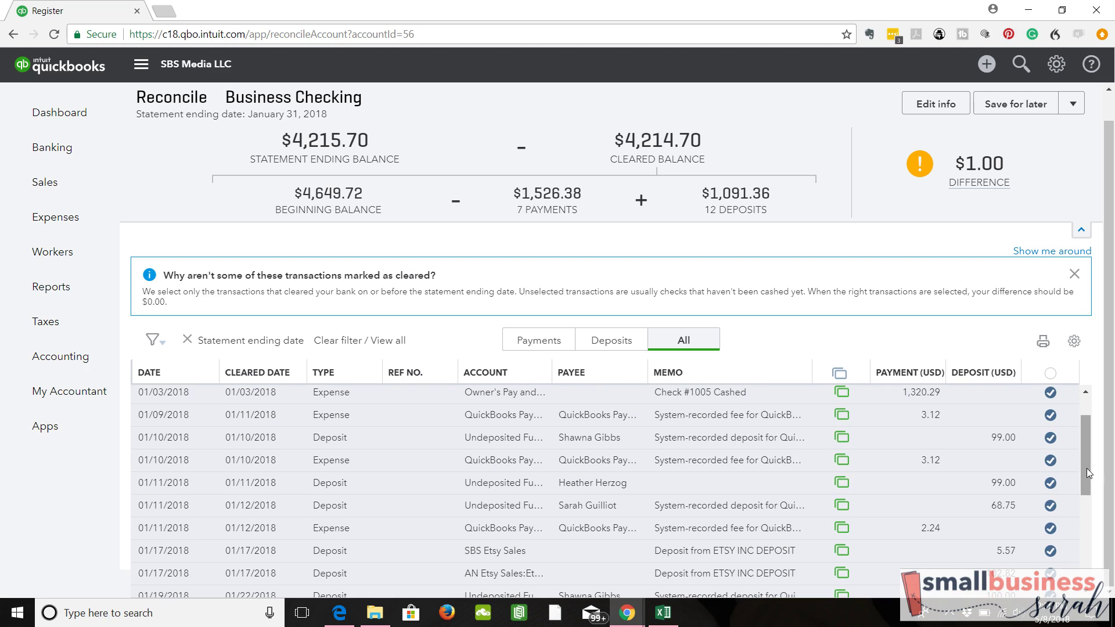
pyautogui.moveTo(1086, 467); pyautogui.dragTo(1088, 447)
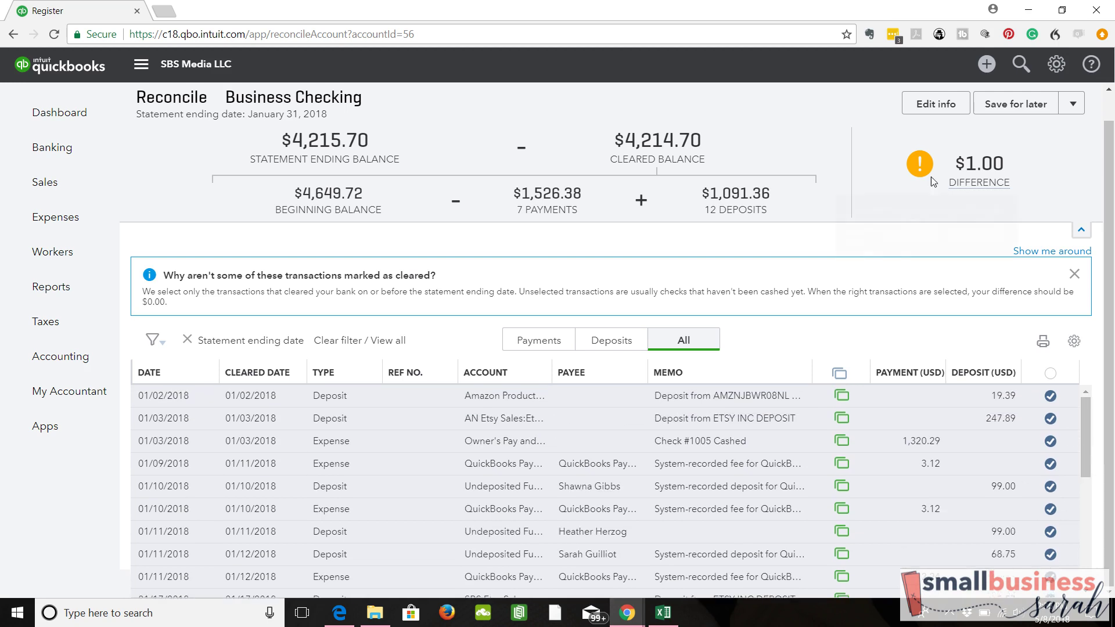
pyautogui.moveTo(969, 179)
pyautogui.moveTo(1086, 408); pyautogui.dragTo(1074, 558)
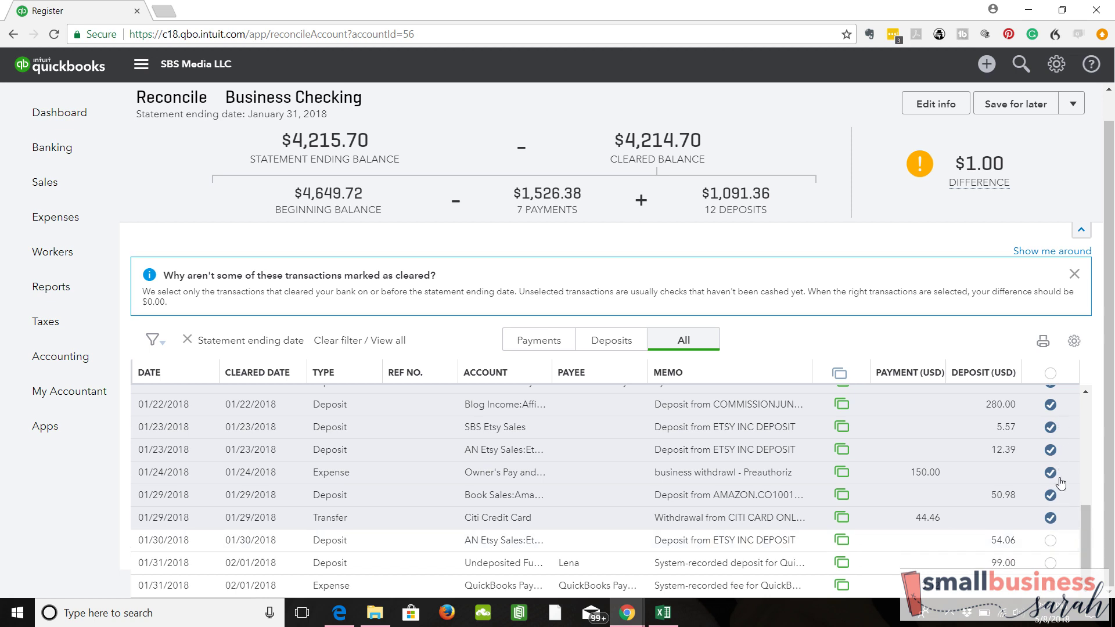
pyautogui.moveTo(1083, 536); pyautogui.dragTo(1099, 417)
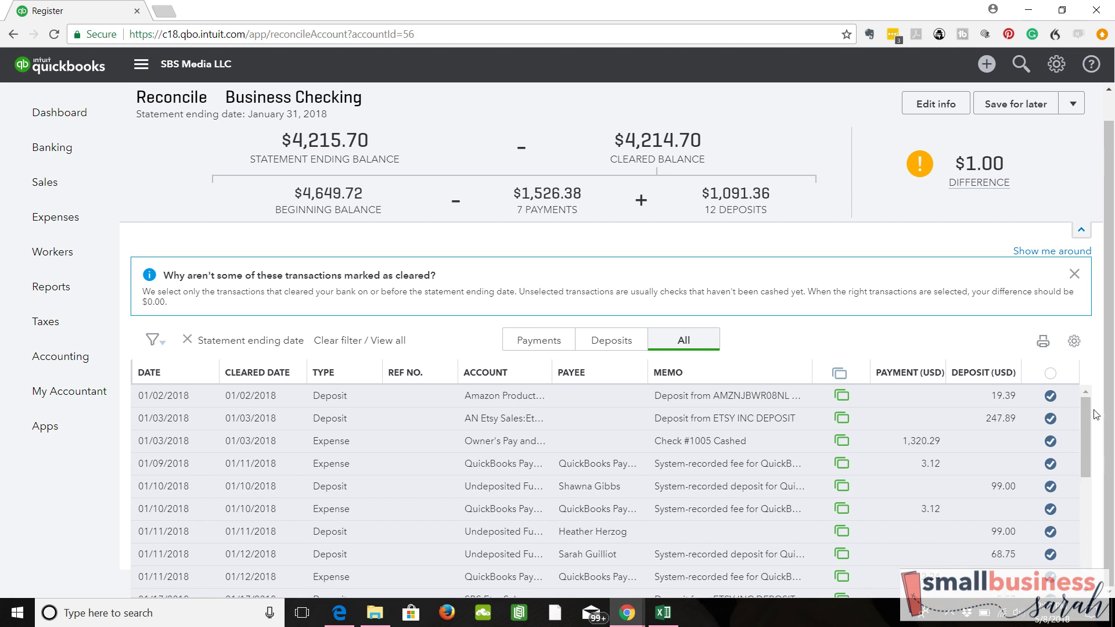
pyautogui.moveTo(1085, 435); pyautogui.dragTo(1083, 526)
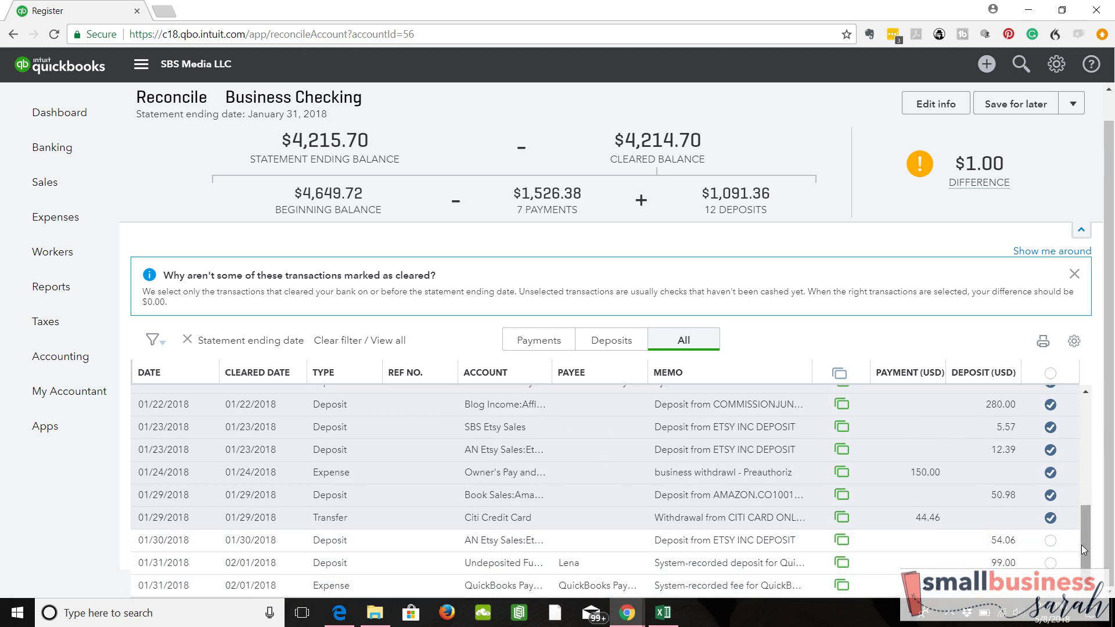
pyautogui.moveTo(1081, 545); pyautogui.dragTo(1091, 407)
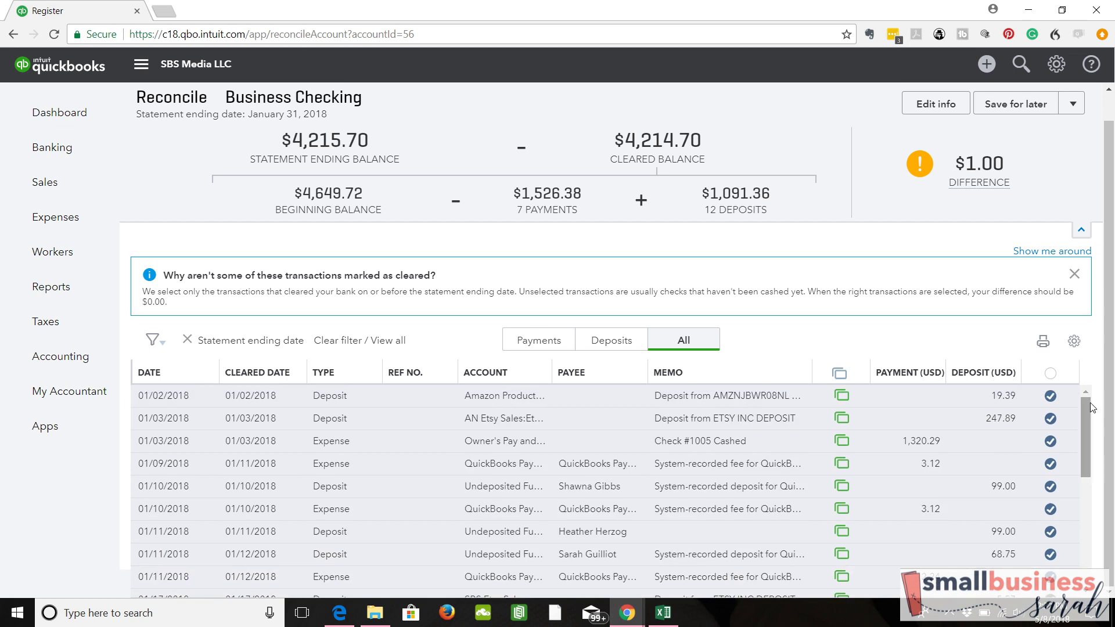